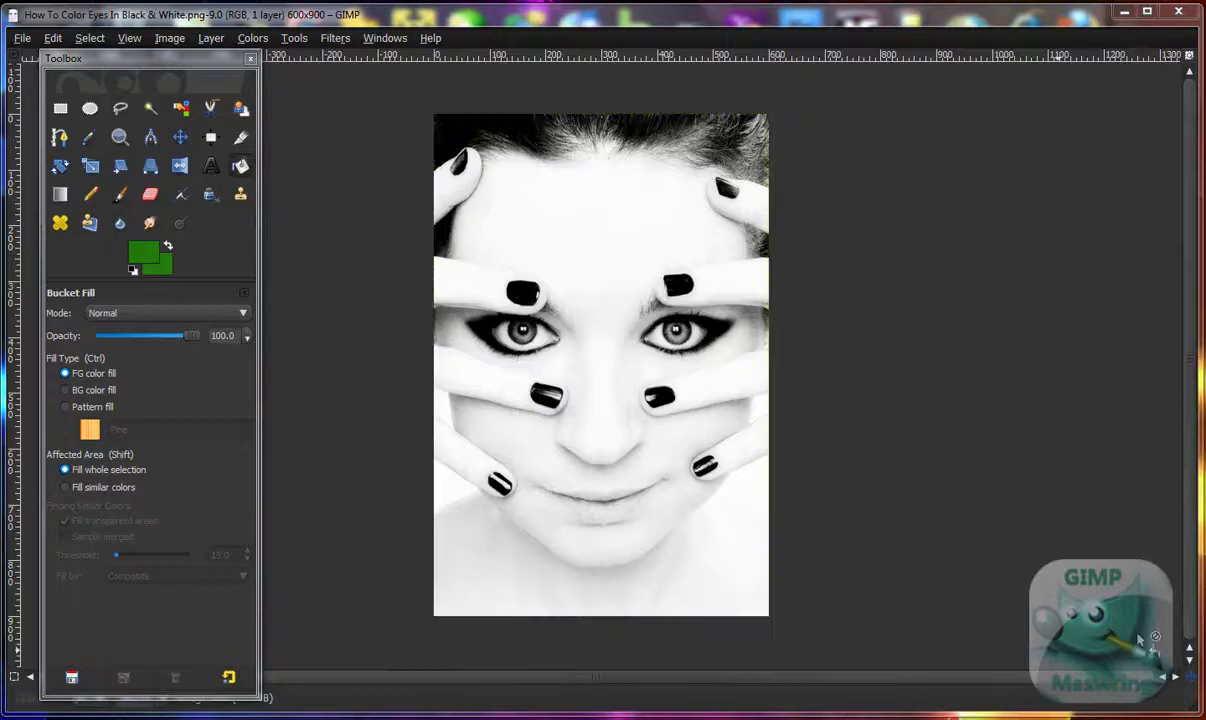
- Select all with Ctrl+A and add a new empty layer above the black-and-white portrait
{"action": "key", "text": "ctrl+a"}
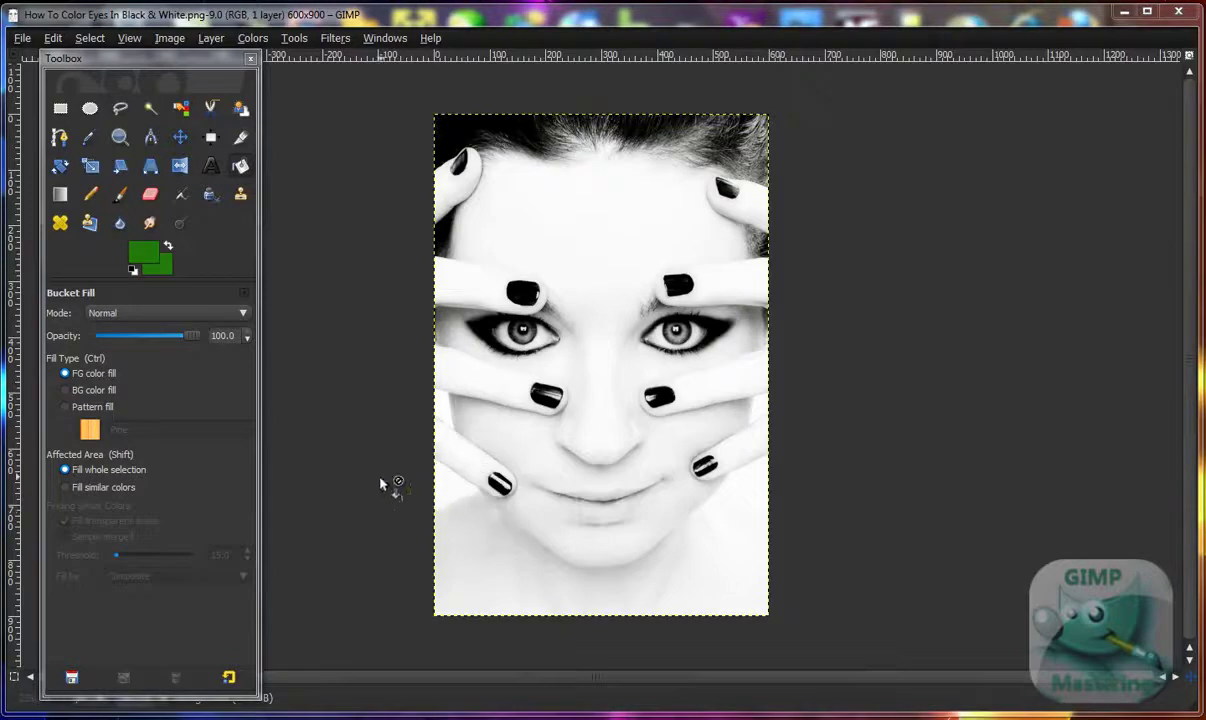
{"action": "left_click", "coordinate": [216, 40]}
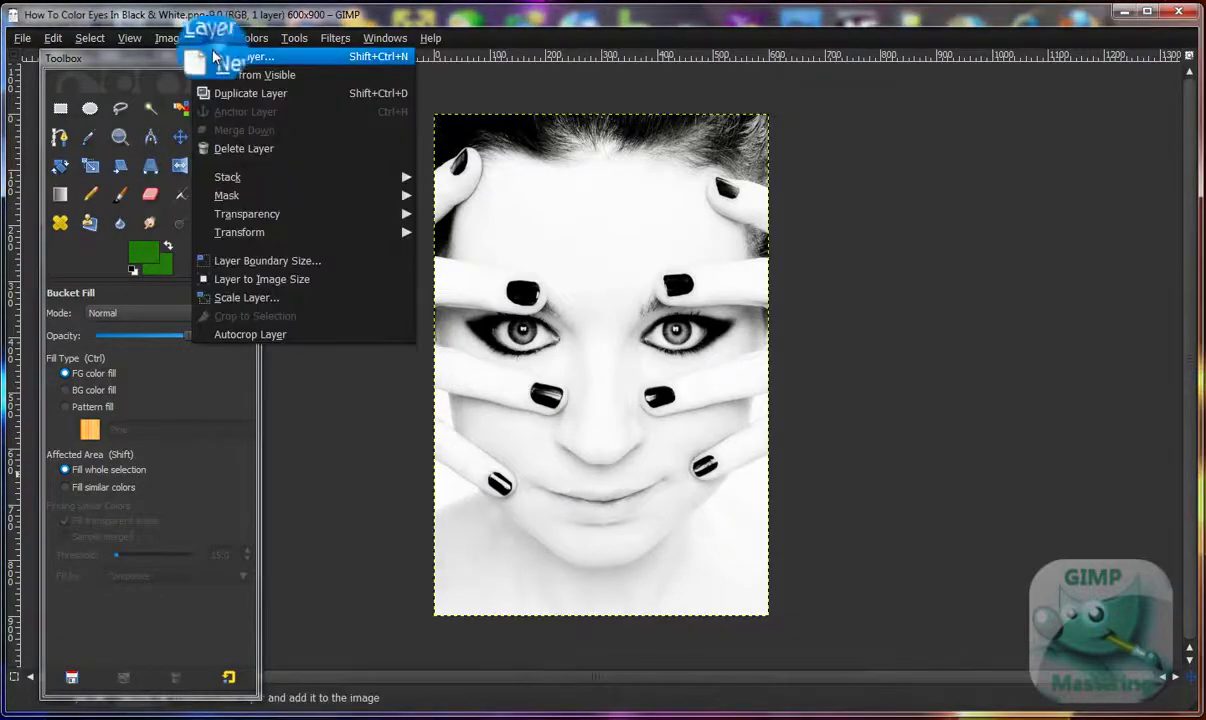
{"action": "left_click", "coordinate": [215, 55]}
{"action": "left_click", "coordinate": [210, 365]}
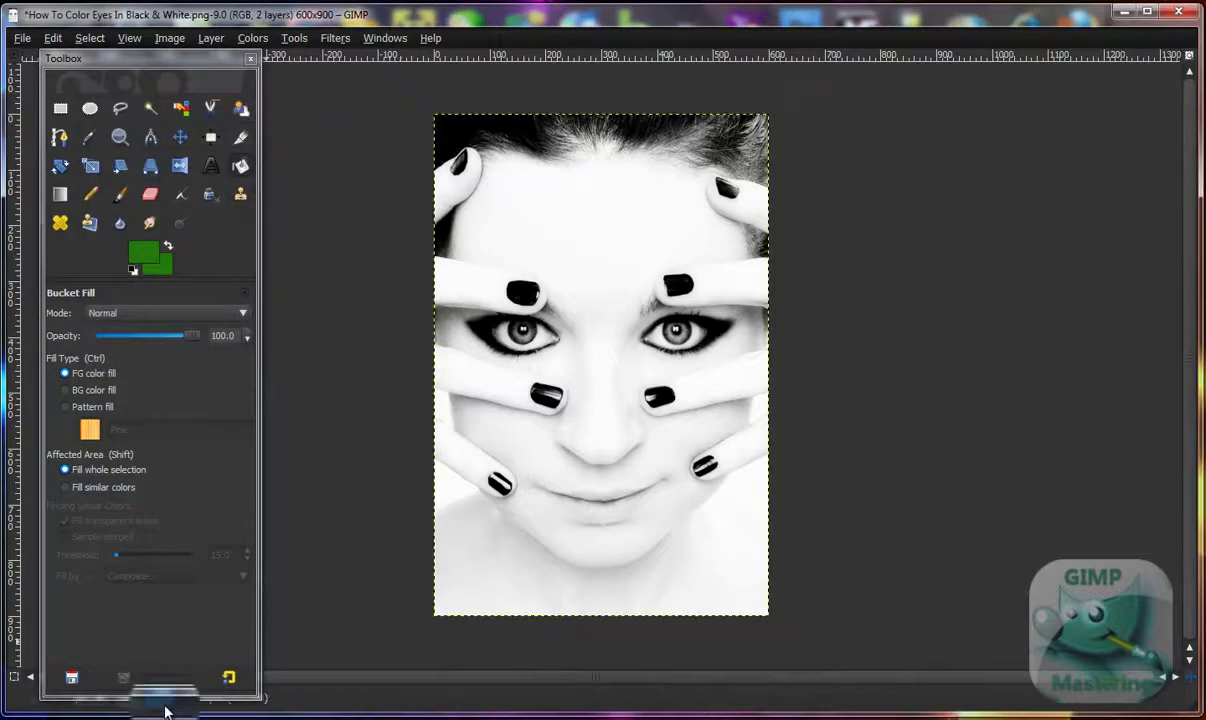
- Zoom the view to 100% and scroll until the left eye's iris fills the window
{"action": "left_click", "coordinate": [166, 702]}
{"action": "left_click", "coordinate": [153, 560]}
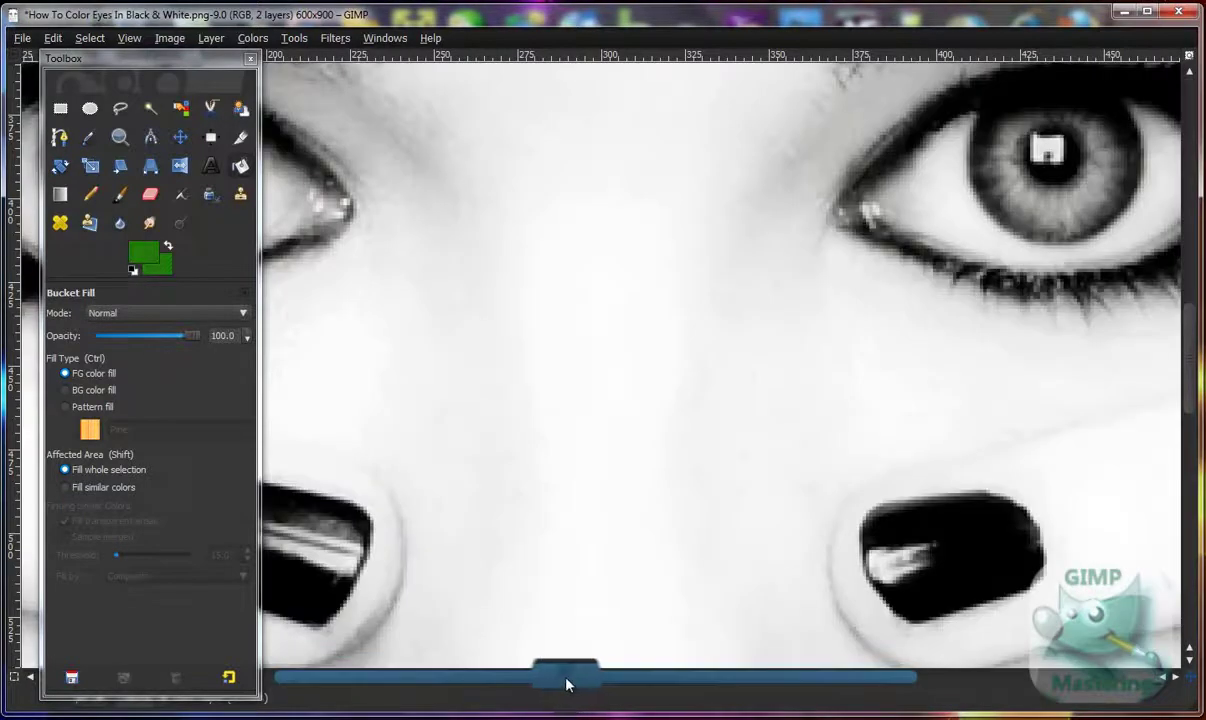
{"action": "left_click_drag", "start_coordinate": [565, 680], "coordinate": [447, 682]}
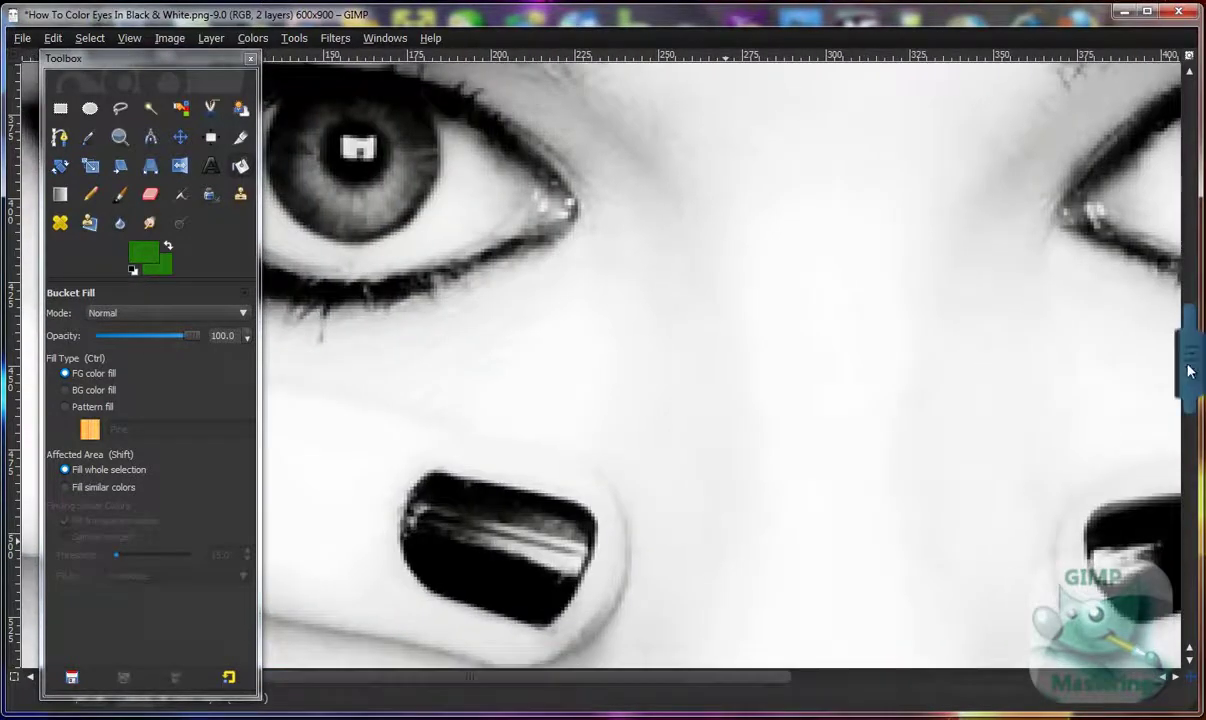
{"action": "left_click_drag", "start_coordinate": [1188, 365], "coordinate": [1188, 300]}
{"action": "left_click_drag", "start_coordinate": [678, 680], "coordinate": [566, 678]}
{"action": "scroll", "coordinate": [485, 568], "scroll_direction": "down", "scroll_amount": 3}
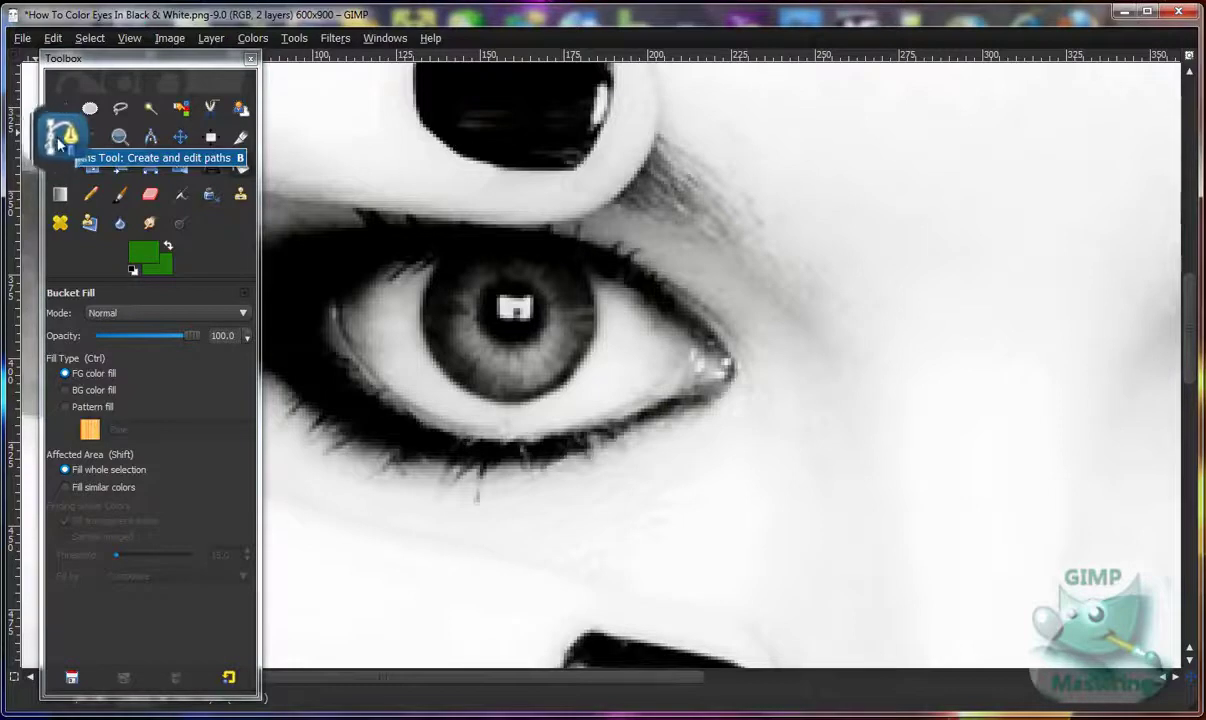
- Trace a closed path with the Paths tool along the left iris's edge, ending at the first anchor
{"action": "left_click", "coordinate": [59, 140]}
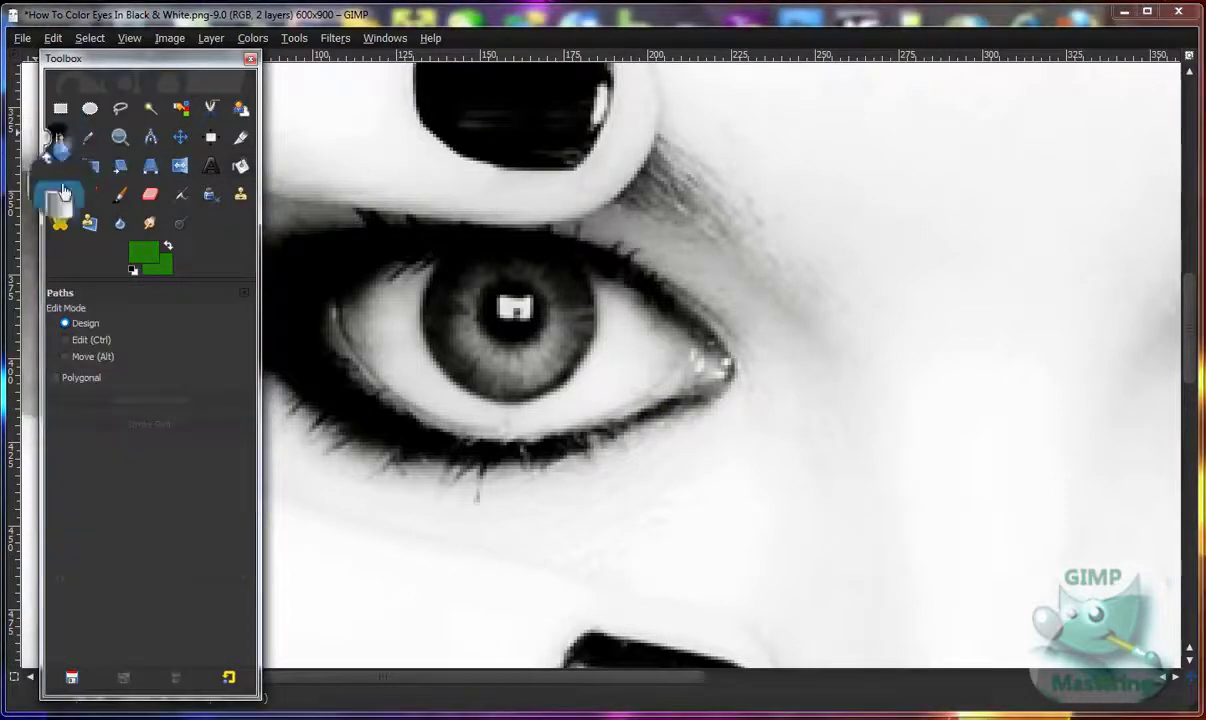
{"action": "left_click", "coordinate": [435, 264]}
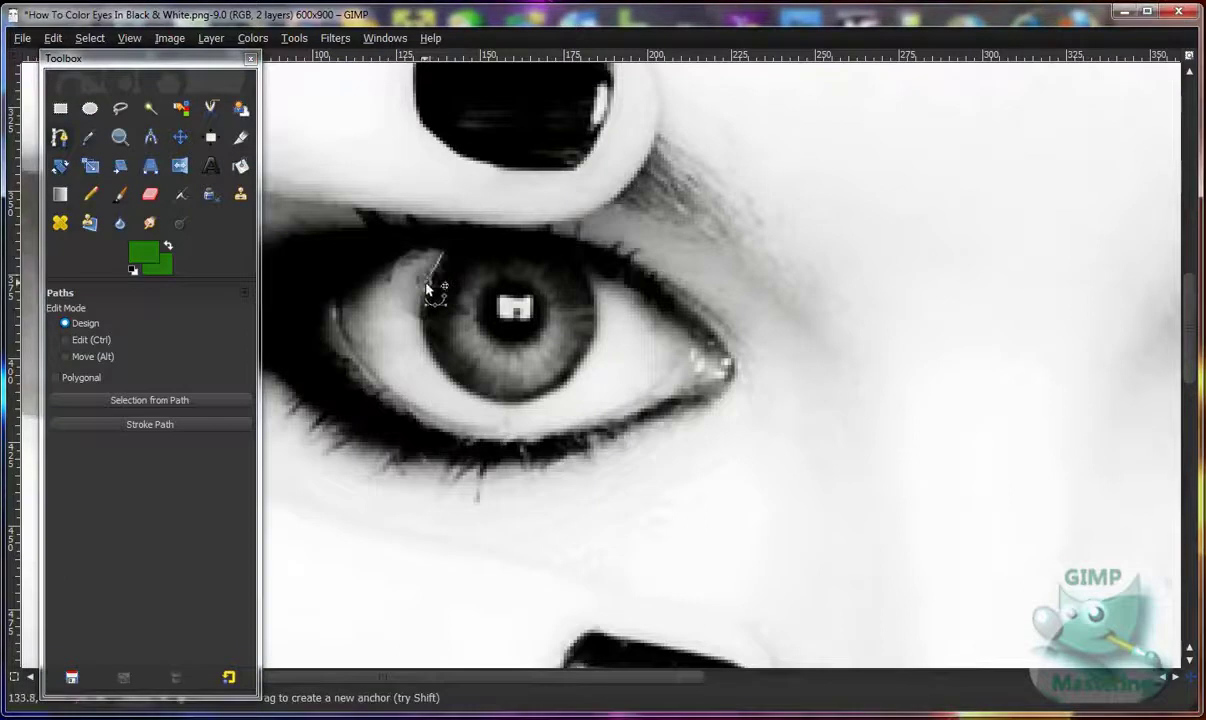
{"action": "left_click_drag", "start_coordinate": [421, 308], "coordinate": [579, 385]}
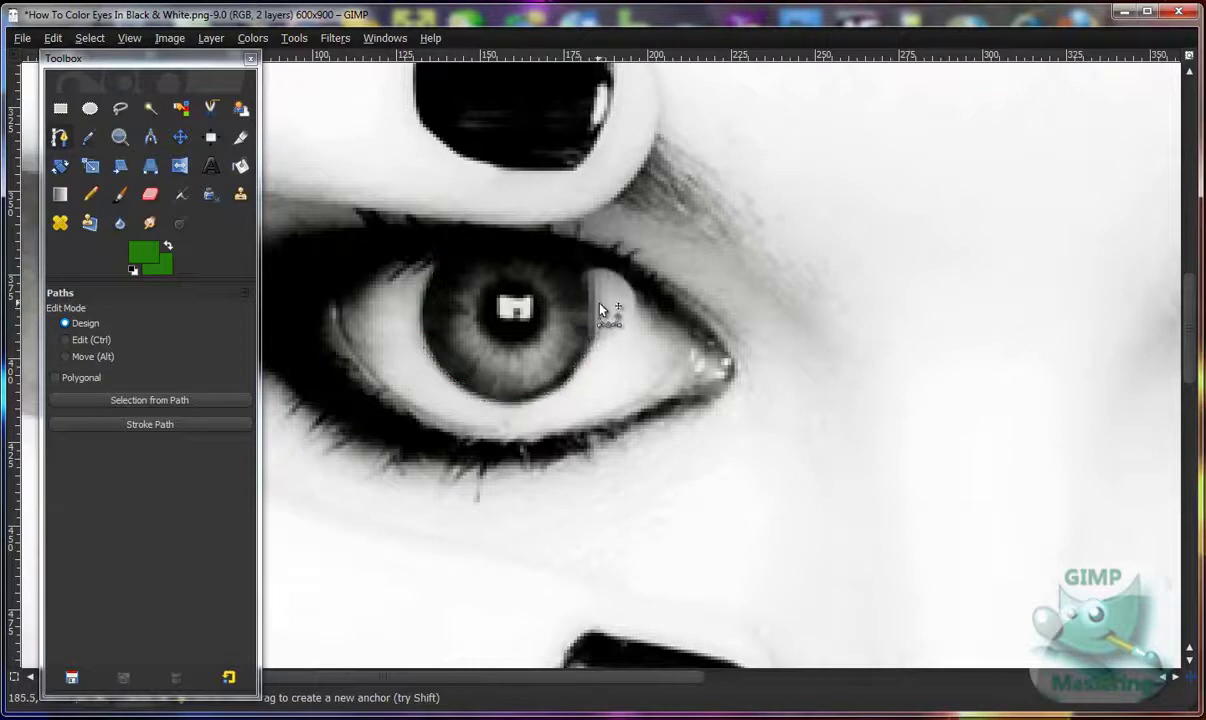
{"action": "left_click", "coordinate": [586, 270]}
{"action": "left_click", "coordinate": [548, 244]}
{"action": "left_click", "coordinate": [506, 236]}
{"action": "left_click", "coordinate": [481, 236]}
{"action": "left_click", "coordinate": [457, 242]}
{"action": "left_click", "coordinate": [437, 264], "text": "ctrl"}
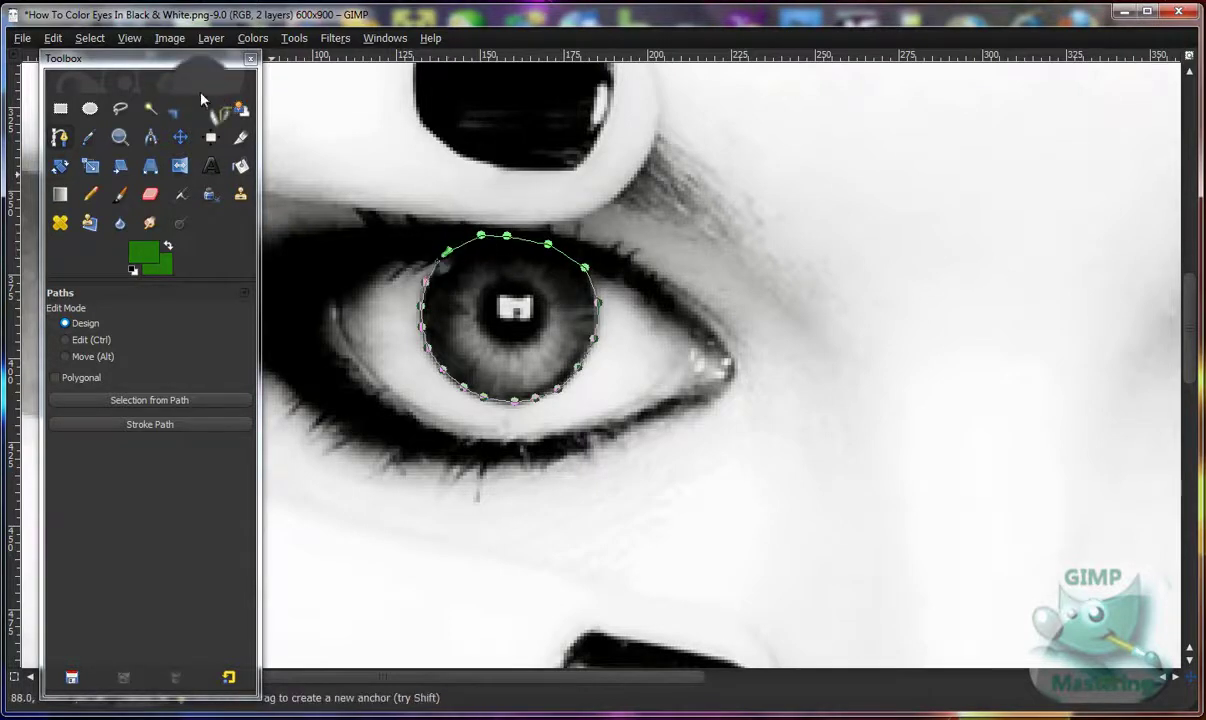
{"action": "left_click", "coordinate": [88, 40]}
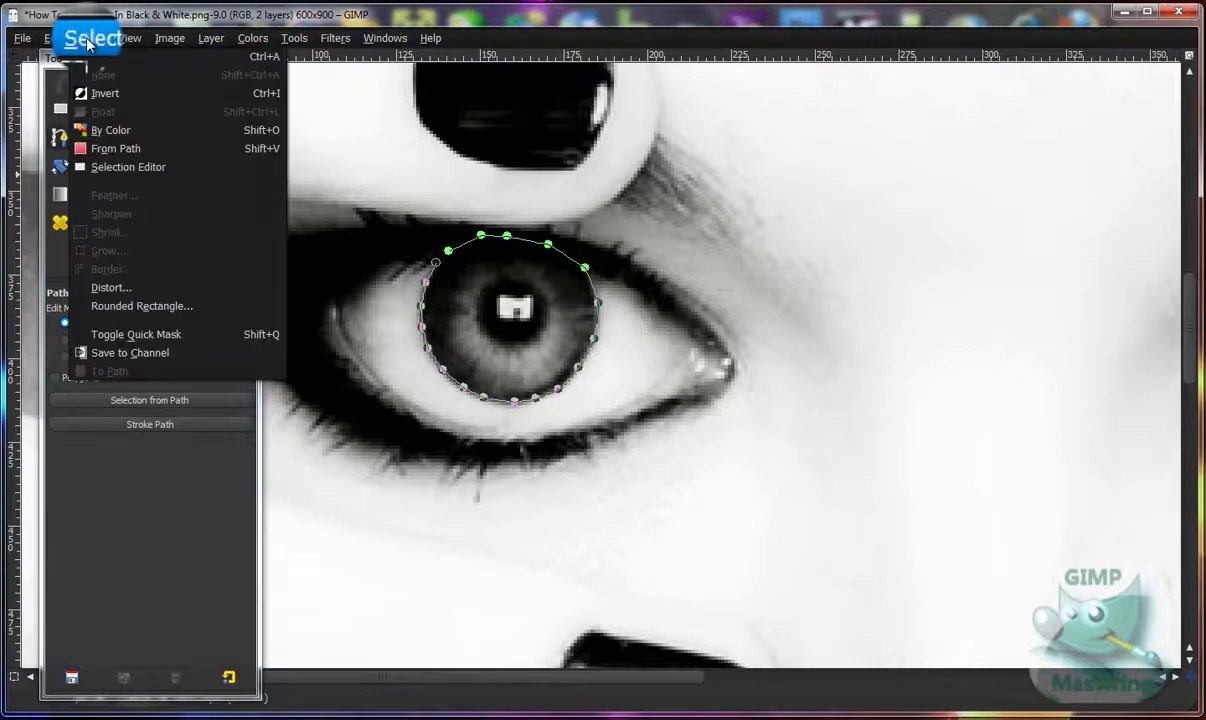
- Convert the iris path into a selection (Select > From Path) and choose the Bucket Fill tool
{"action": "left_click", "coordinate": [139, 150]}
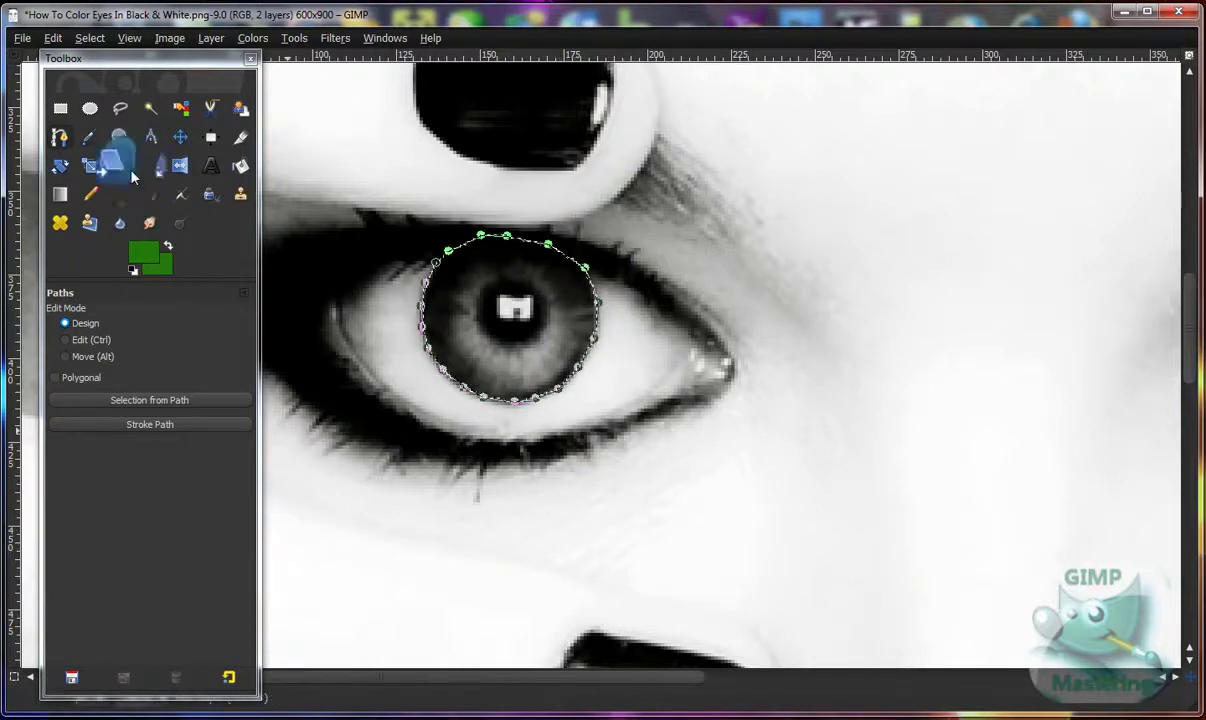
{"action": "left_click", "coordinate": [241, 167]}
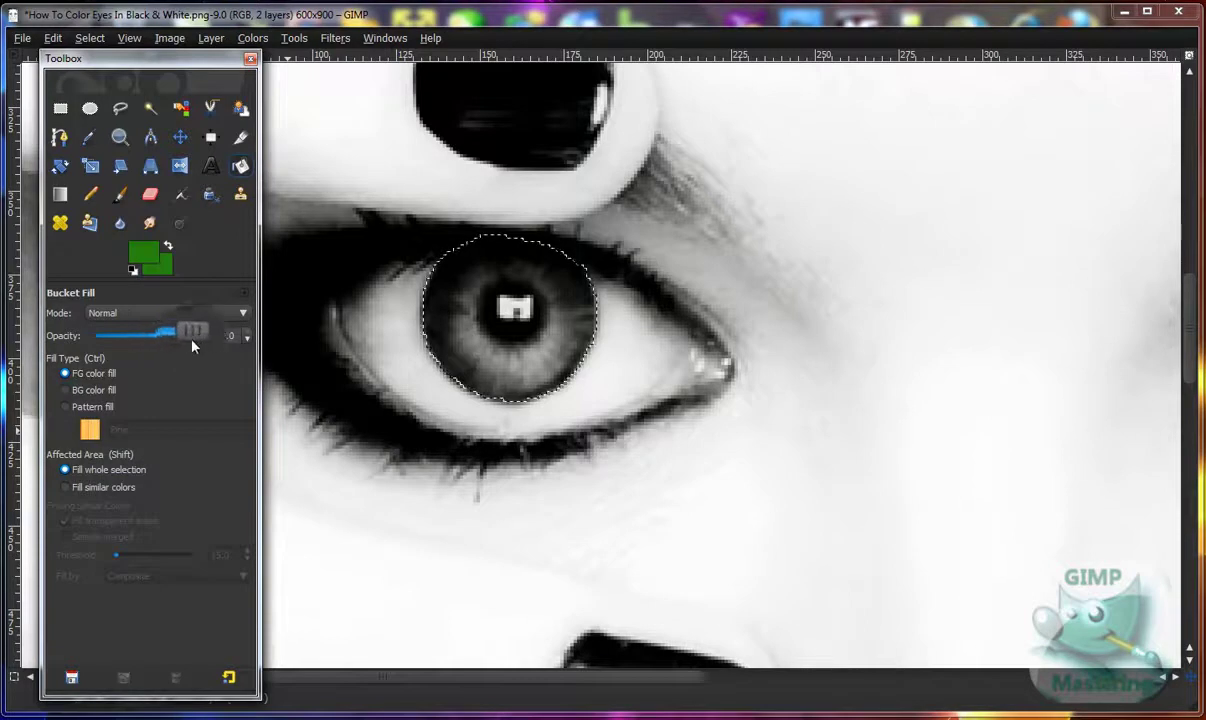
- Set the foreground colour to the green 237b0b in the colour chooser
{"action": "left_click", "coordinate": [151, 254]}
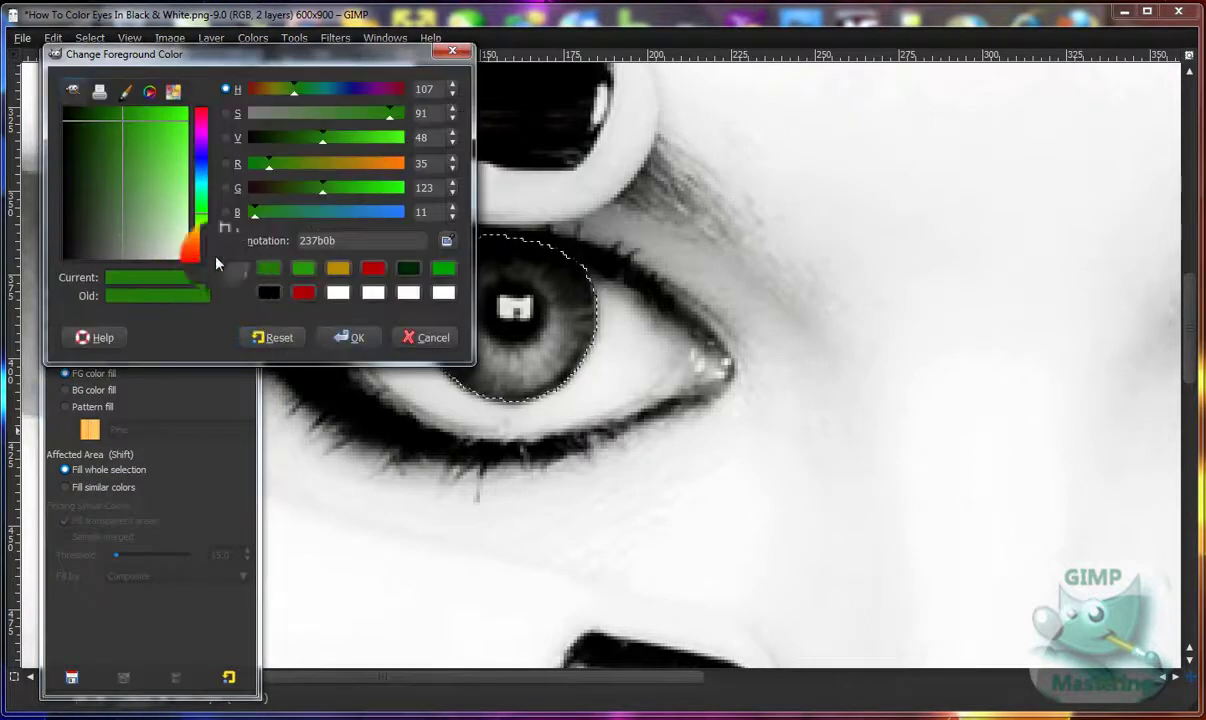
{"action": "left_click_drag", "start_coordinate": [191, 53], "coordinate": [160, 101]}
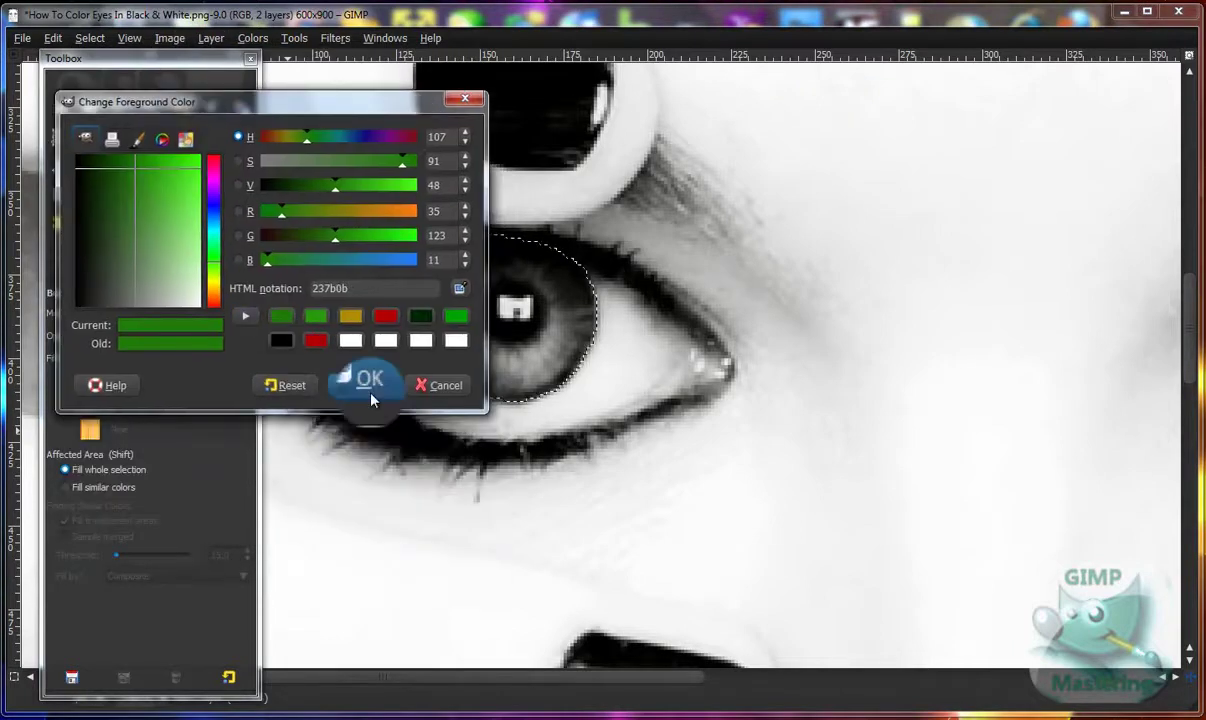
{"action": "left_click", "coordinate": [369, 390]}
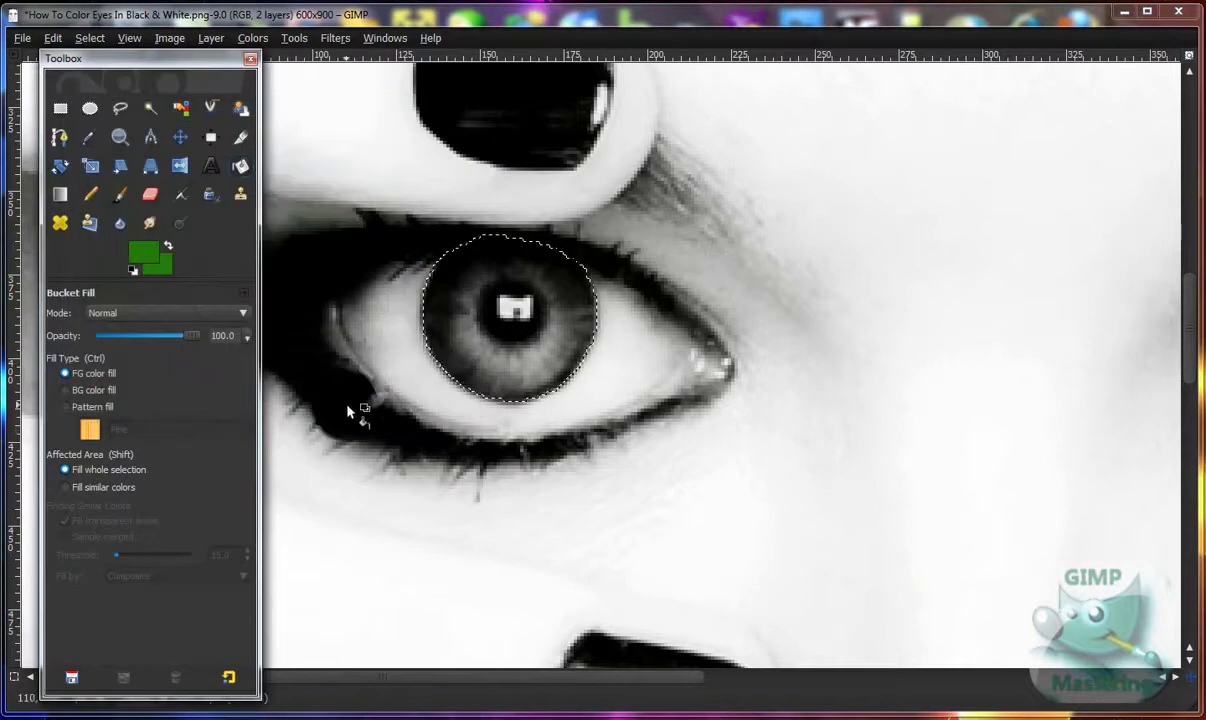
- Bucket-fill the whole iris selection with the 237b0b green on the new layer
{"action": "left_click", "coordinate": [503, 314]}
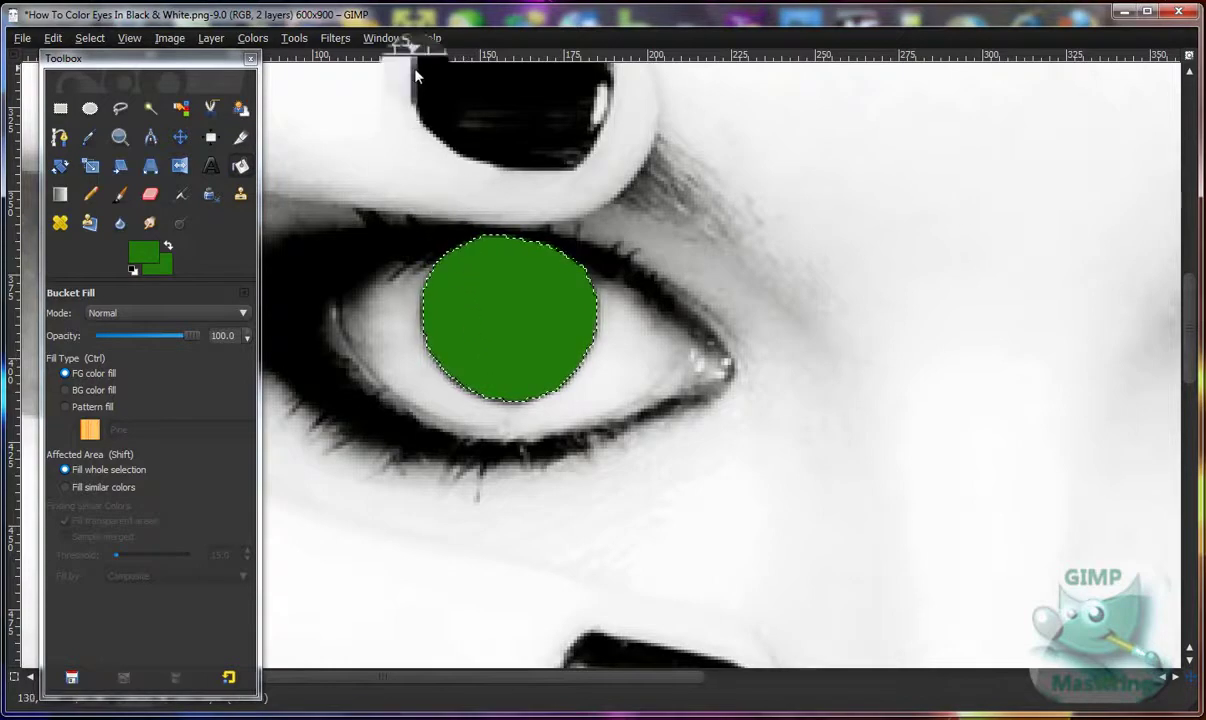
- Show the Layers panel and switch the green layer's blend mode to Soft light
{"action": "left_click", "coordinate": [398, 40]}
{"action": "mouse_move", "coordinate": [430, 75]}
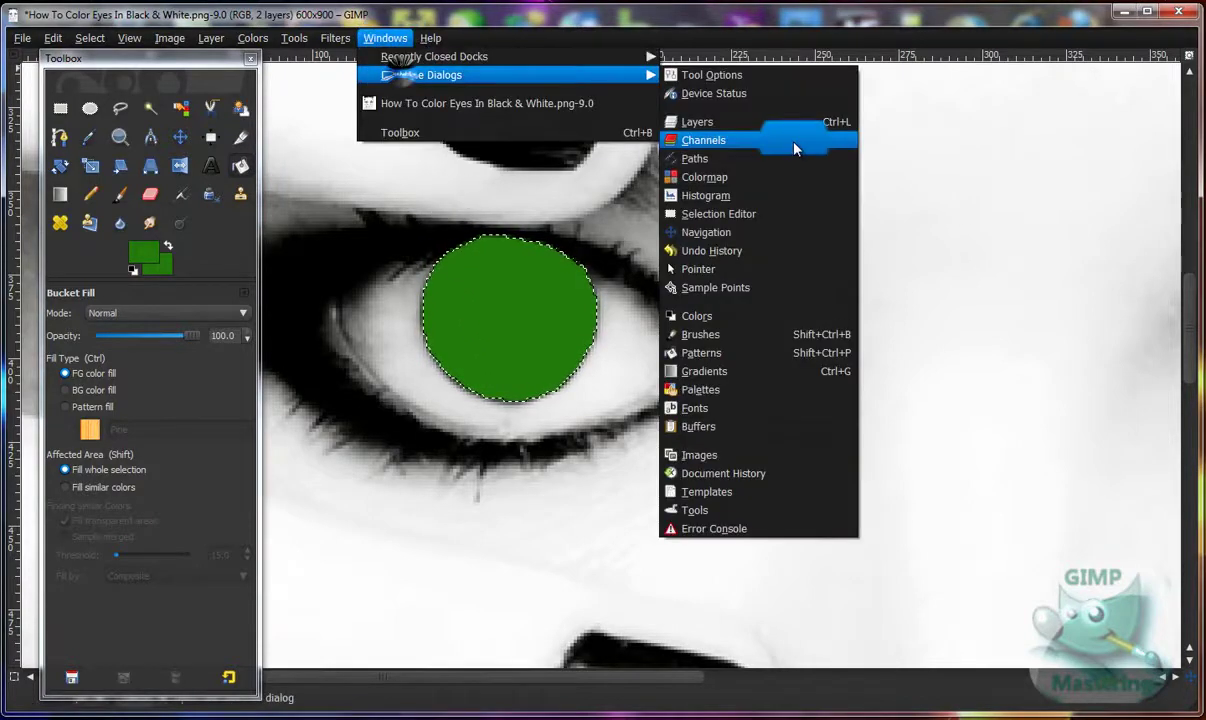
{"action": "left_click", "coordinate": [735, 122]}
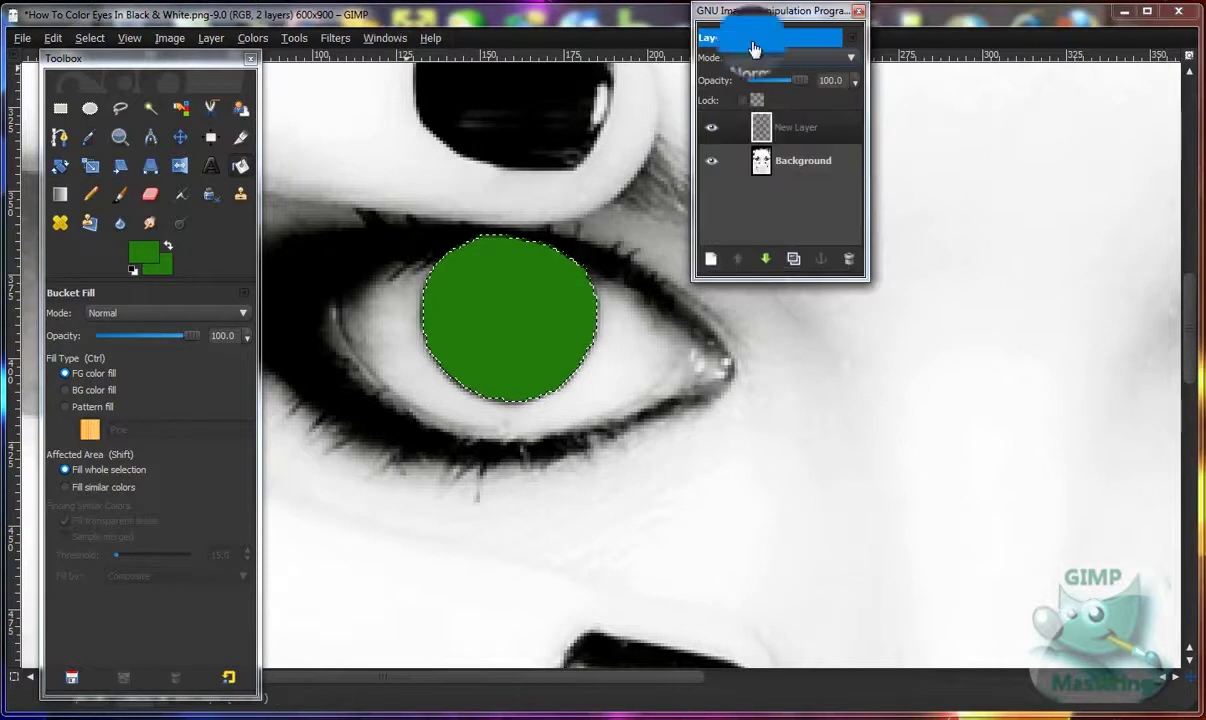
{"action": "left_click_drag", "start_coordinate": [754, 48], "coordinate": [868, 107]}
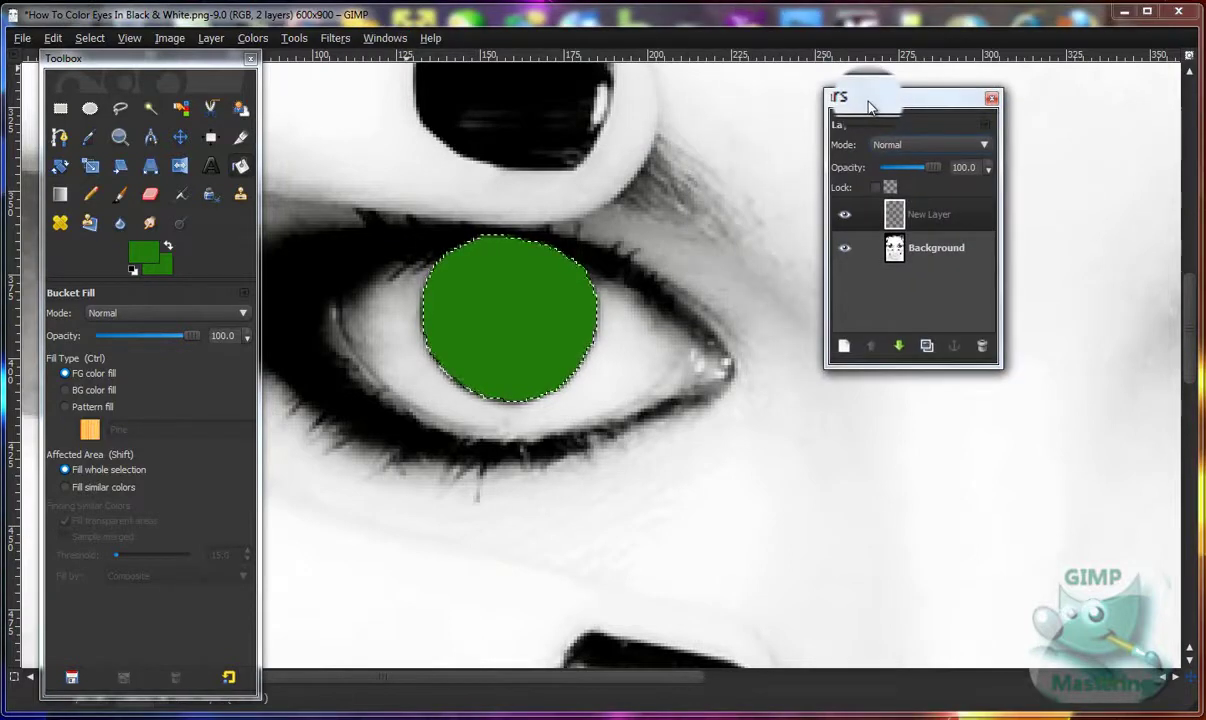
{"action": "left_click", "coordinate": [895, 145]}
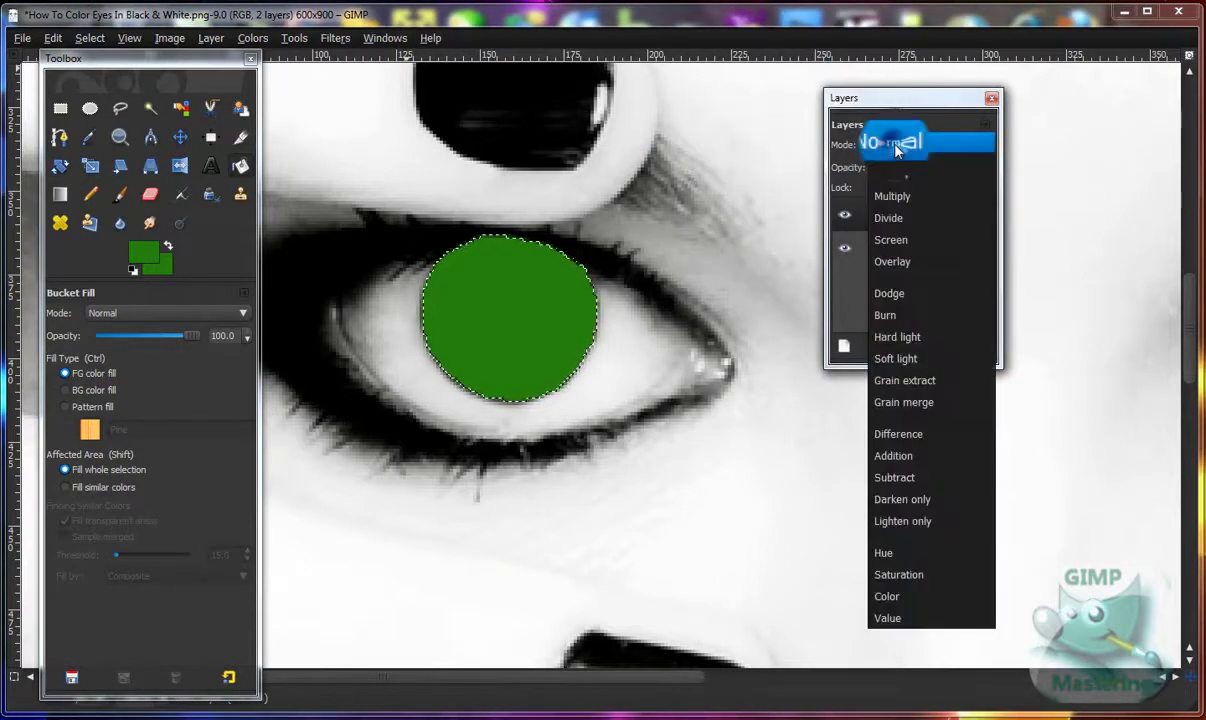
{"action": "left_click", "coordinate": [897, 362]}
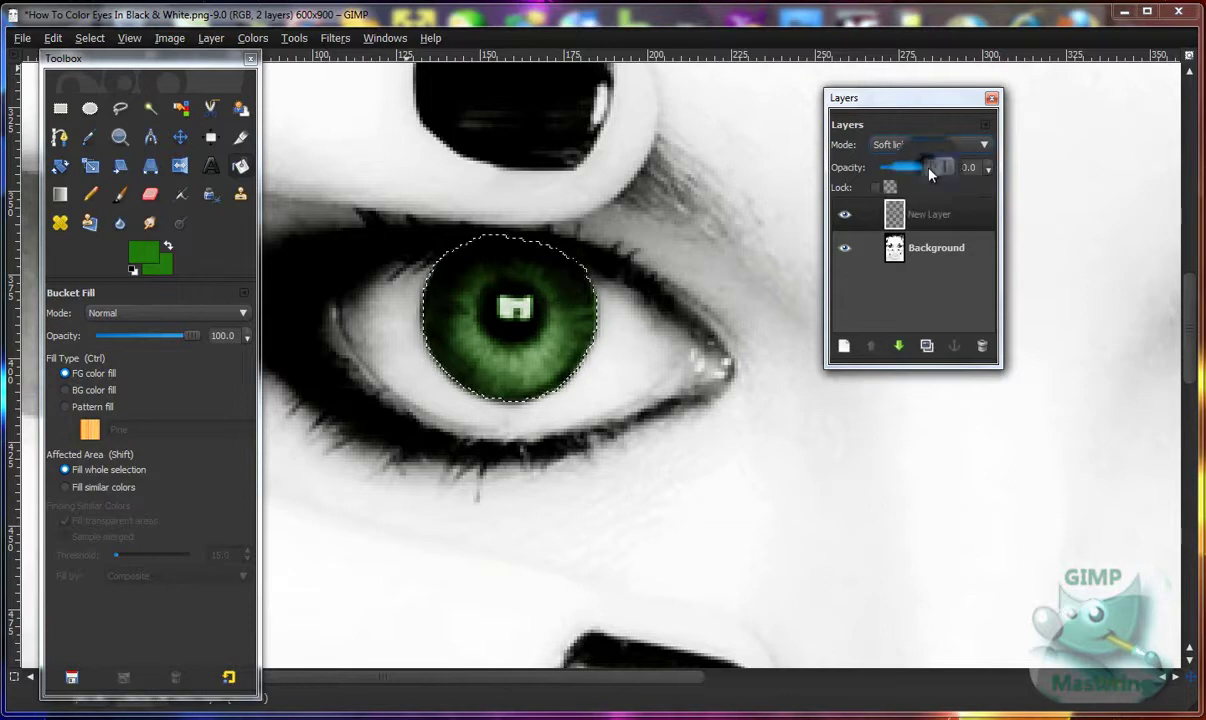
- Lower the green layer's opacity to 51.6, deselect, and zoom out to the whole portrait
{"action": "left_click_drag", "start_coordinate": [929, 173], "coordinate": [904, 180]}
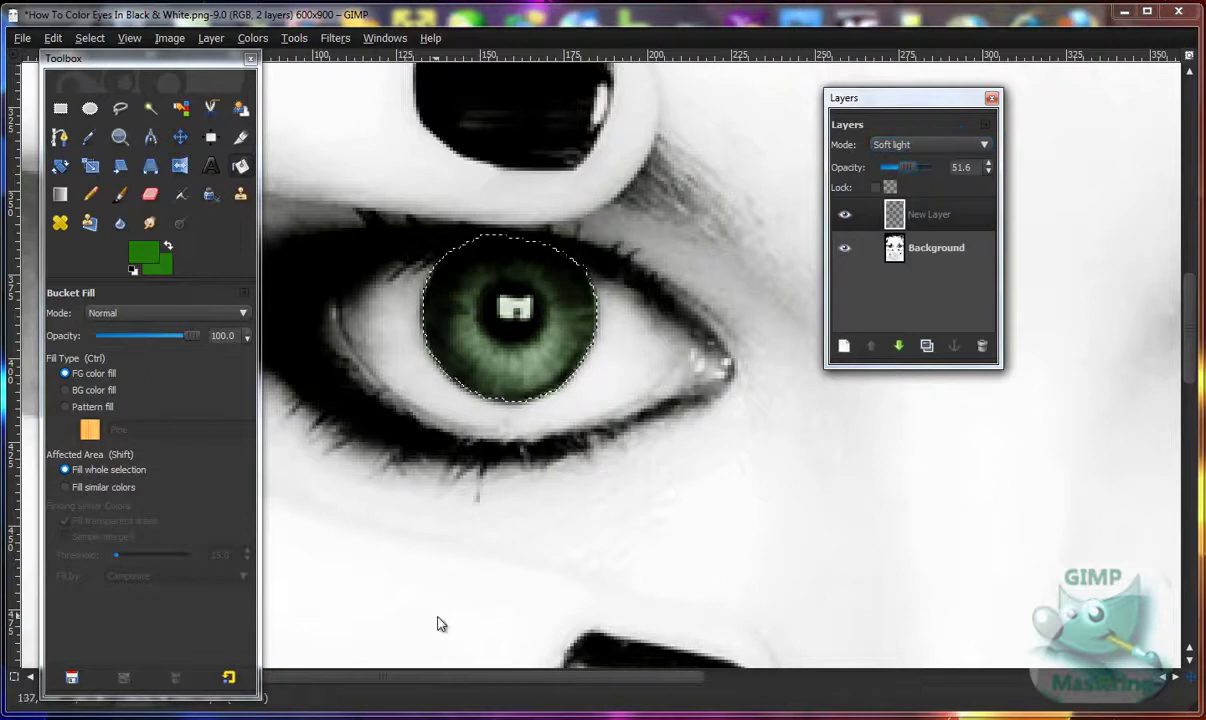
{"action": "left_click", "coordinate": [89, 38]}
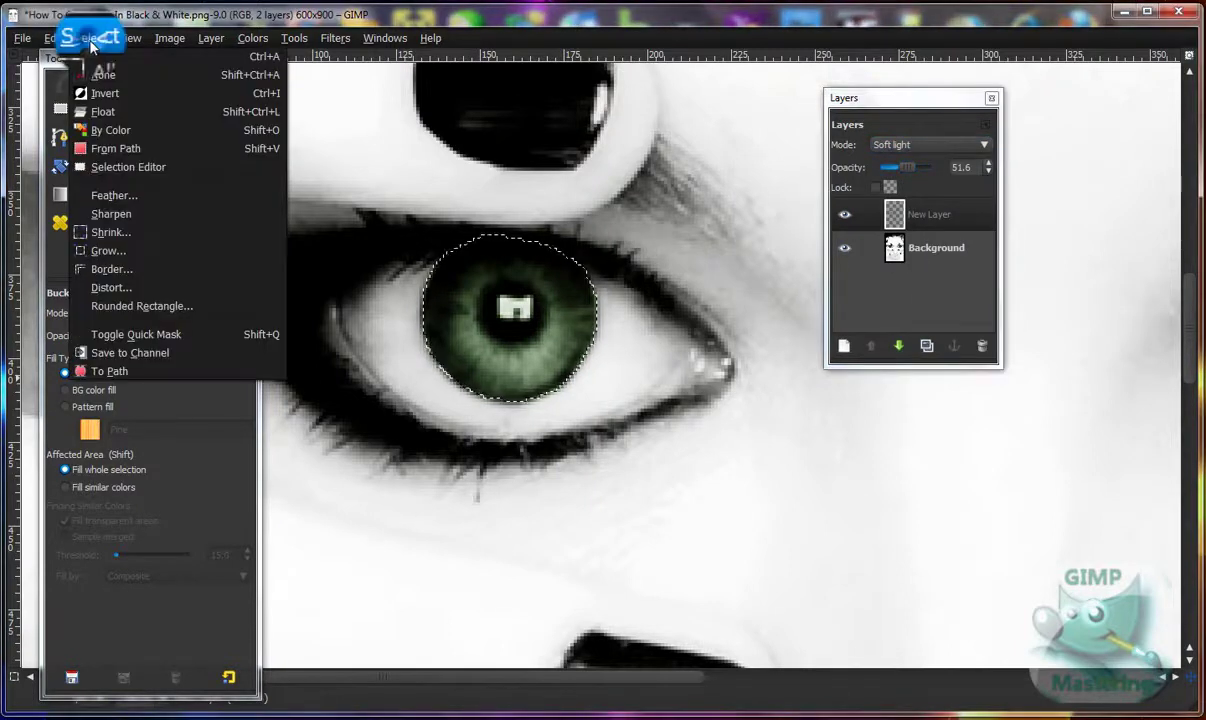
{"action": "left_click", "coordinate": [111, 86]}
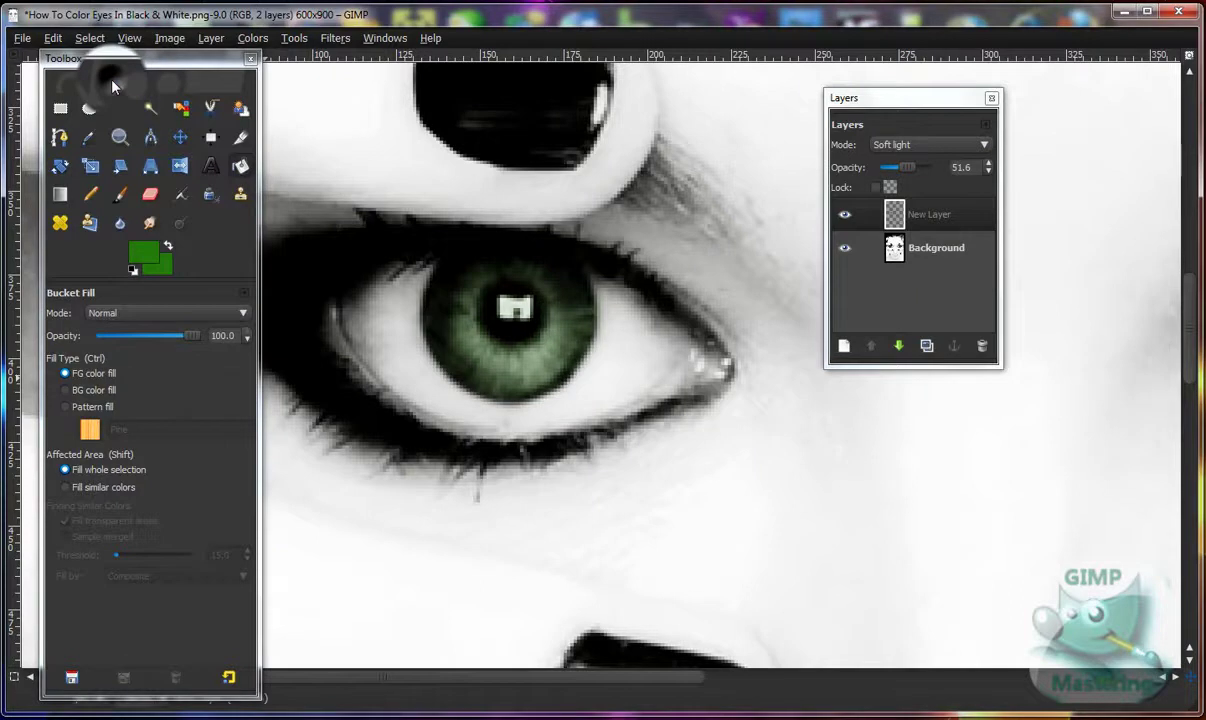
{"action": "left_click", "coordinate": [152, 700]}
{"action": "left_click", "coordinate": [150, 611]}
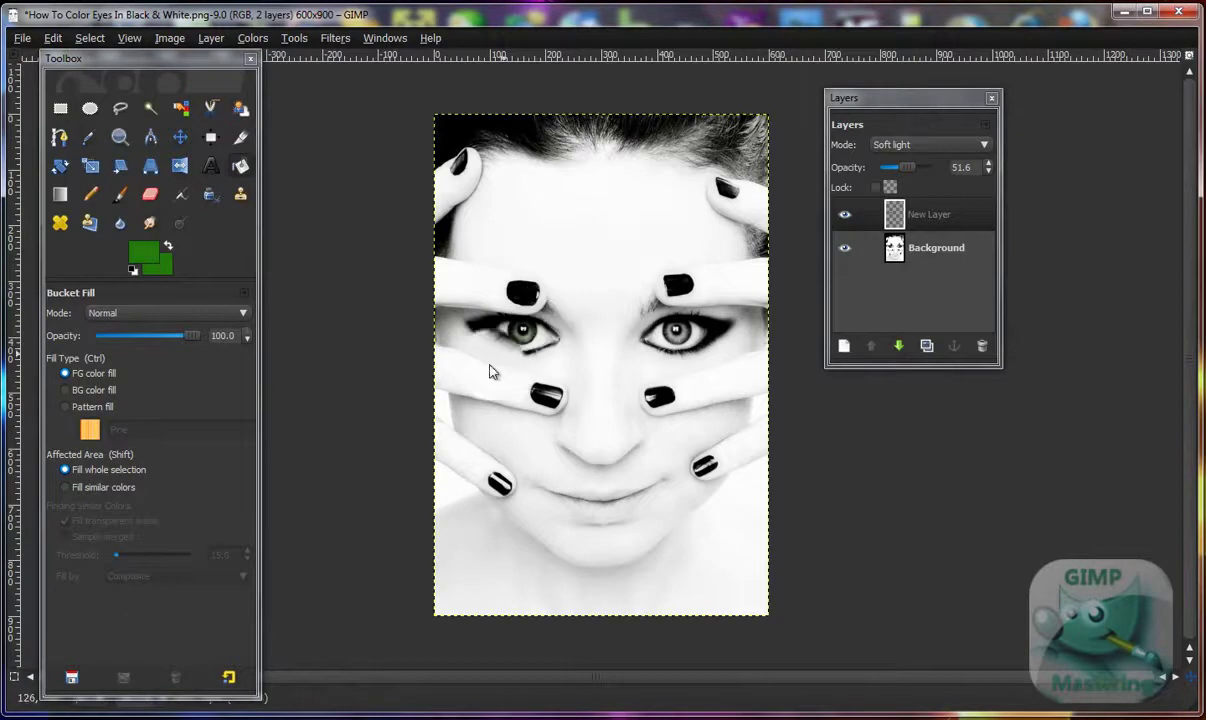
- Zoom back to 100% to check the green tint on the left iris
{"action": "left_click", "coordinate": [152, 700]}
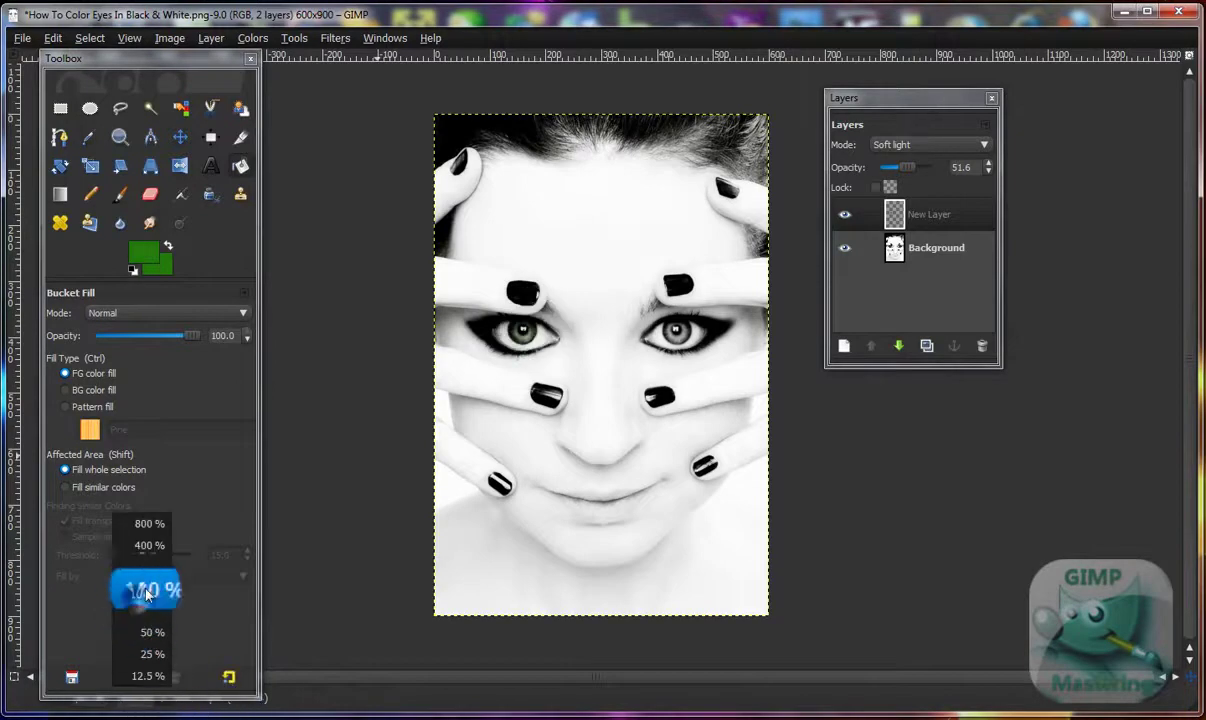
{"action": "left_click", "coordinate": [150, 588]}
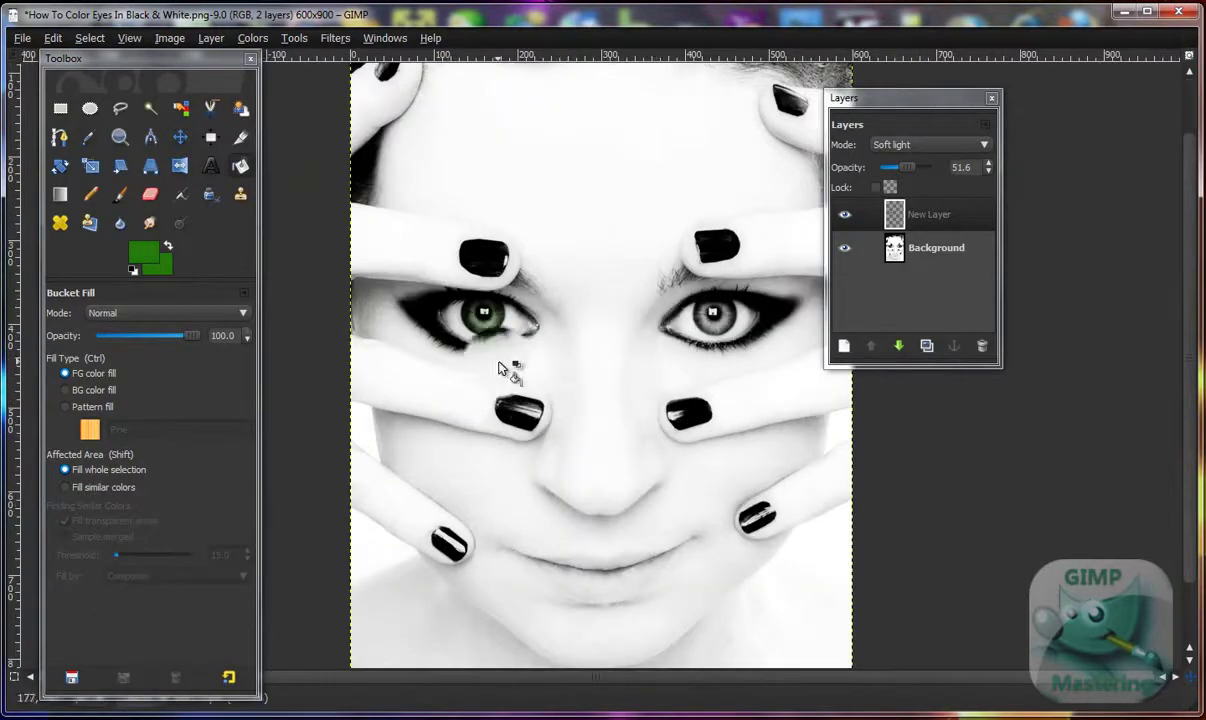